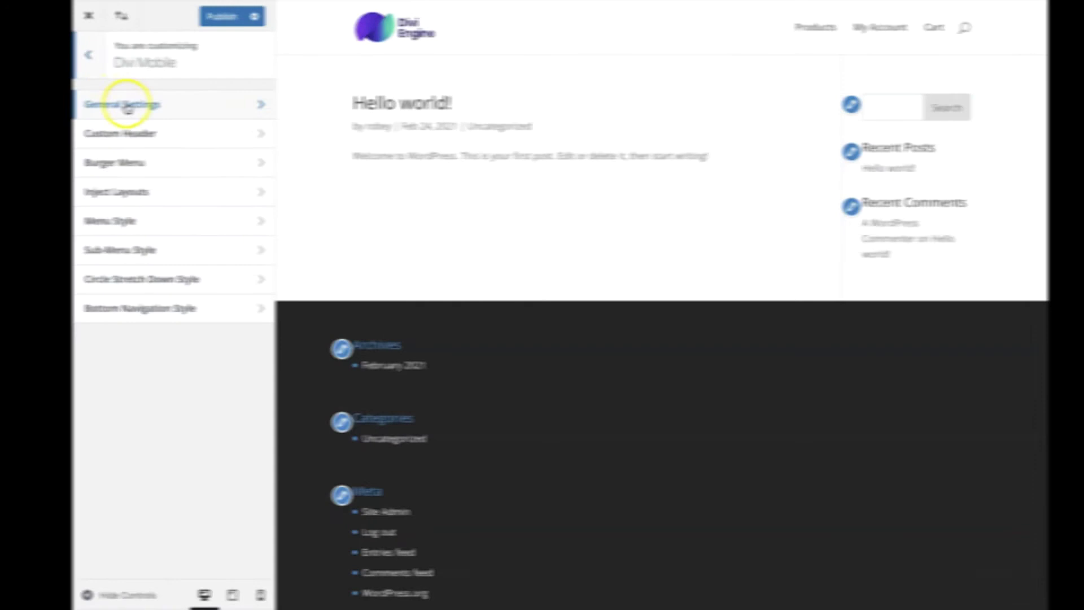
Choose Style 1 from Divi Mobile's General Settings premade menu styles for a round hamburger button
click(138, 107)
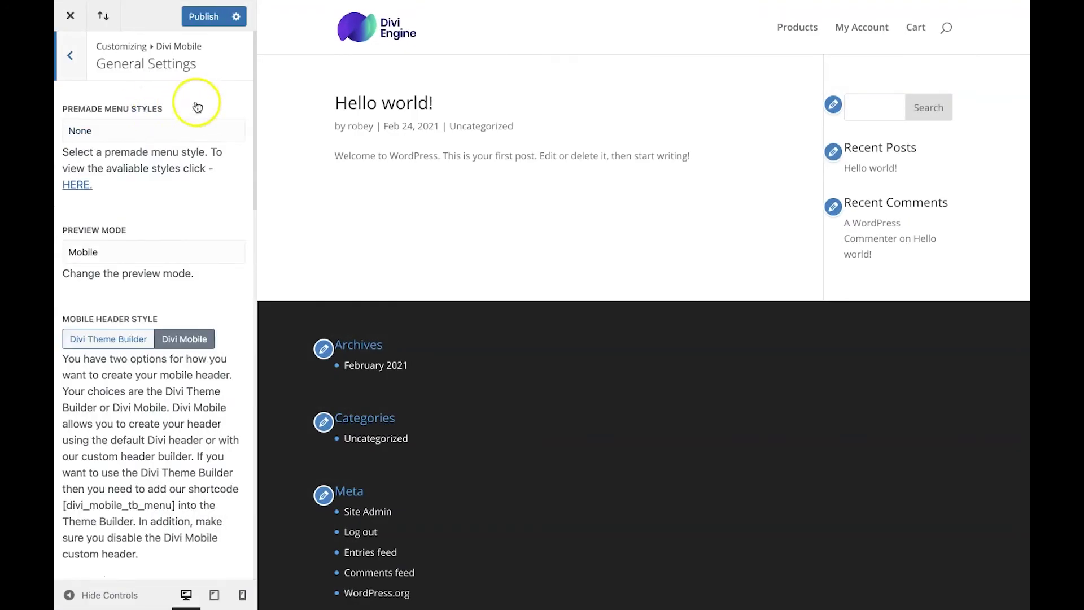
click(167, 131)
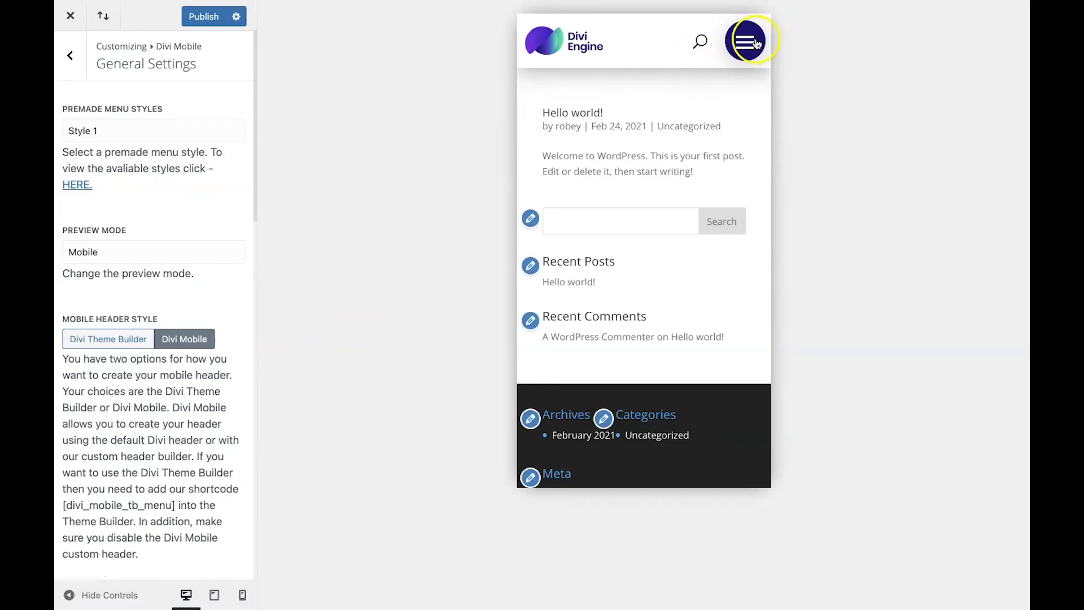
click(85, 187)
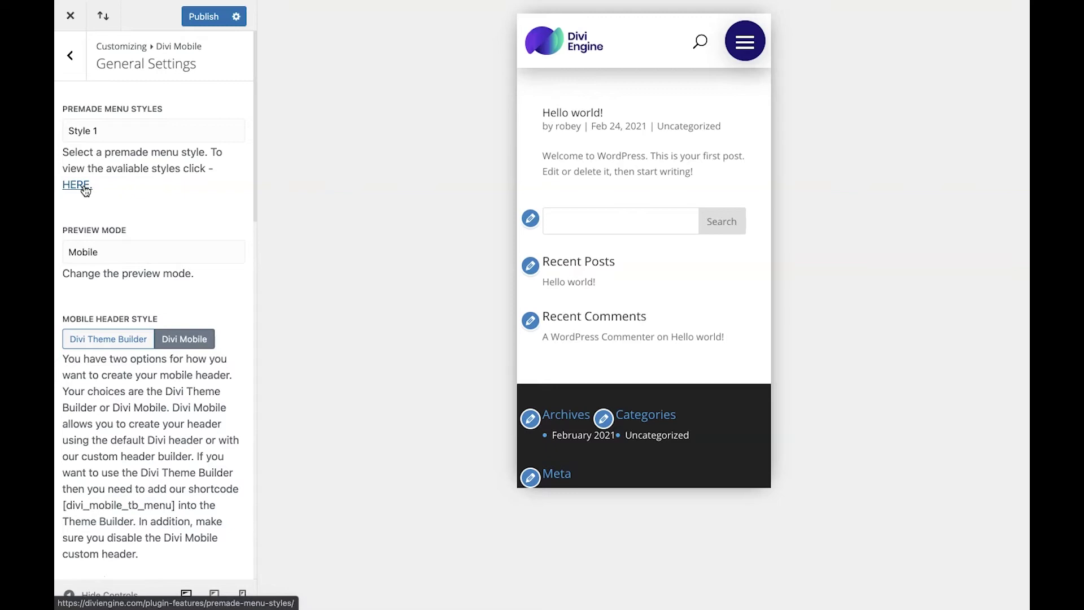
Choose Main Menu under Select Primary Menu for the mobile menu
scroll(85, 190, down, 3)
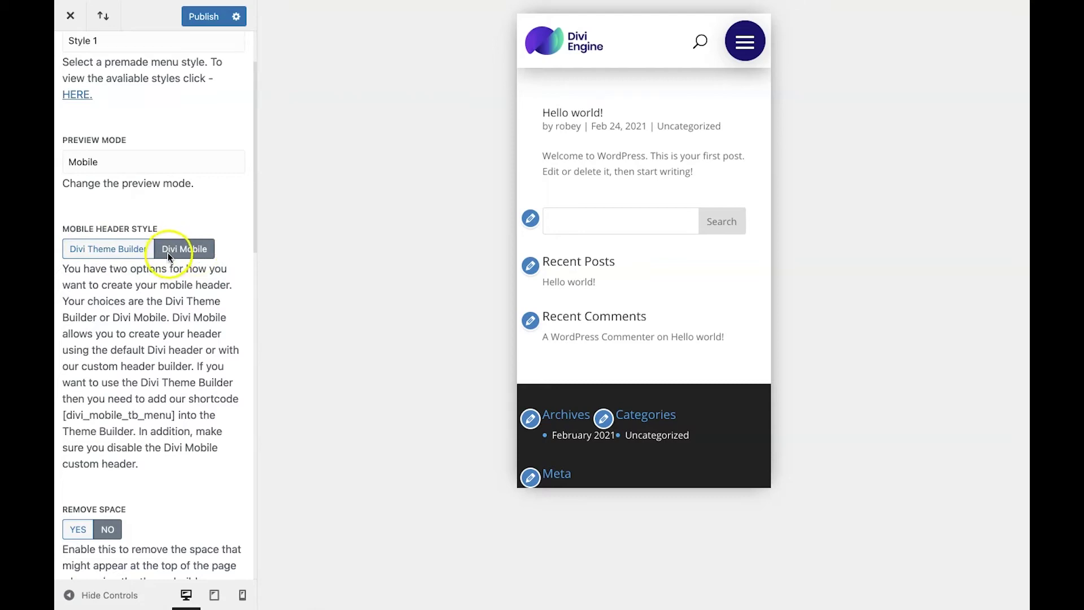
scroll(181, 251, down, 5)
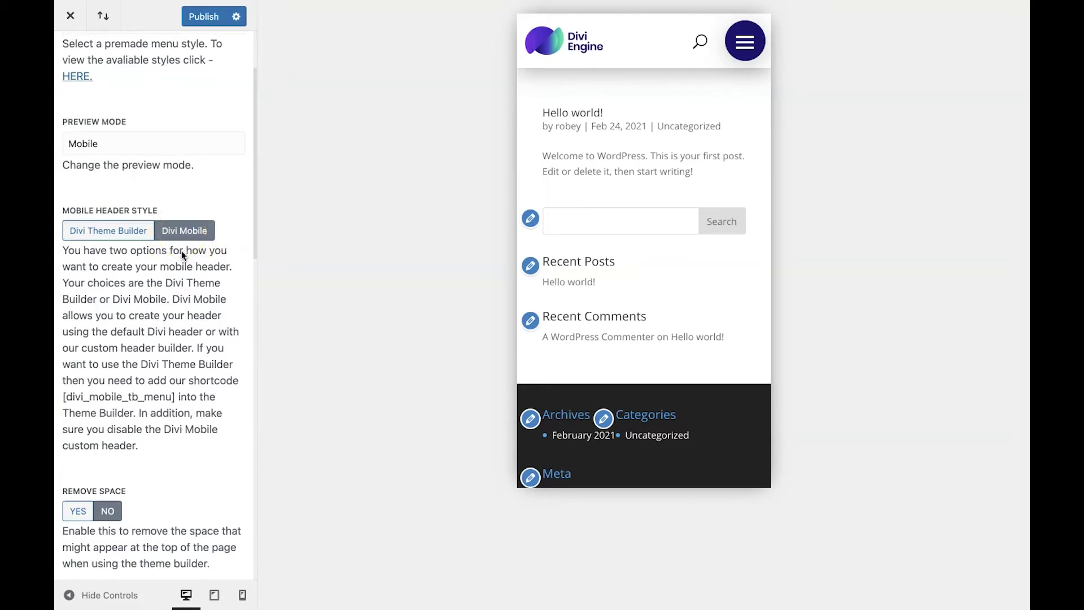
scroll(182, 250, down, 3)
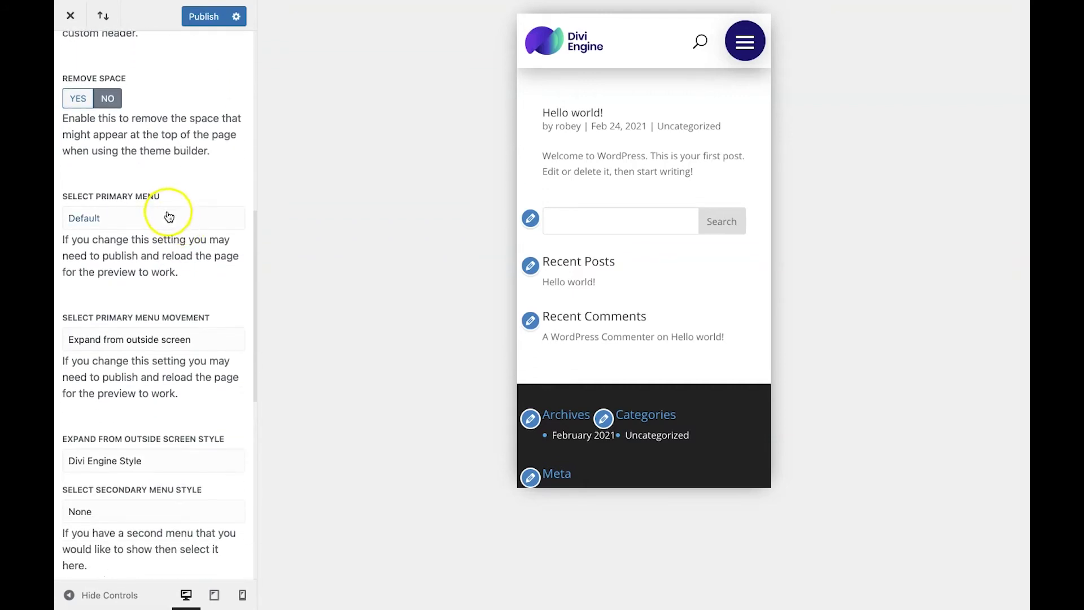
click(115, 220)
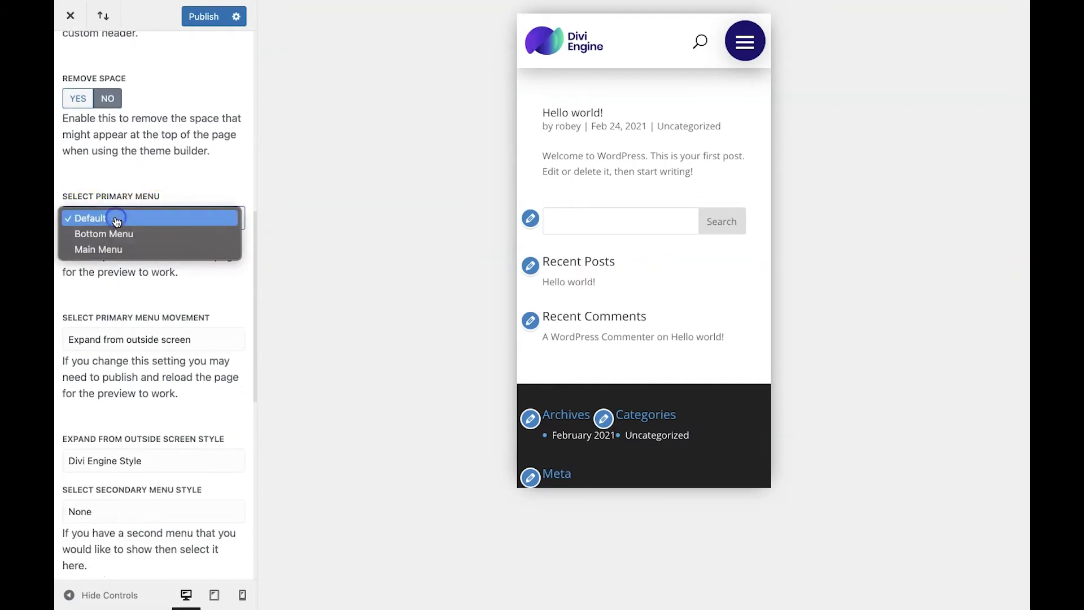
click(113, 249)
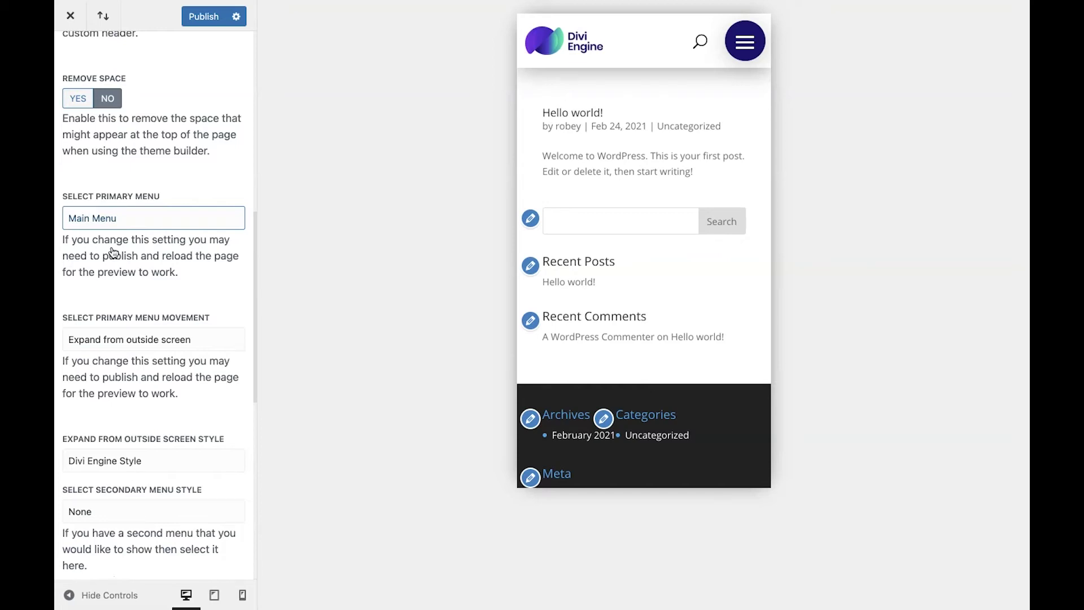
scroll(114, 252, down, 1)
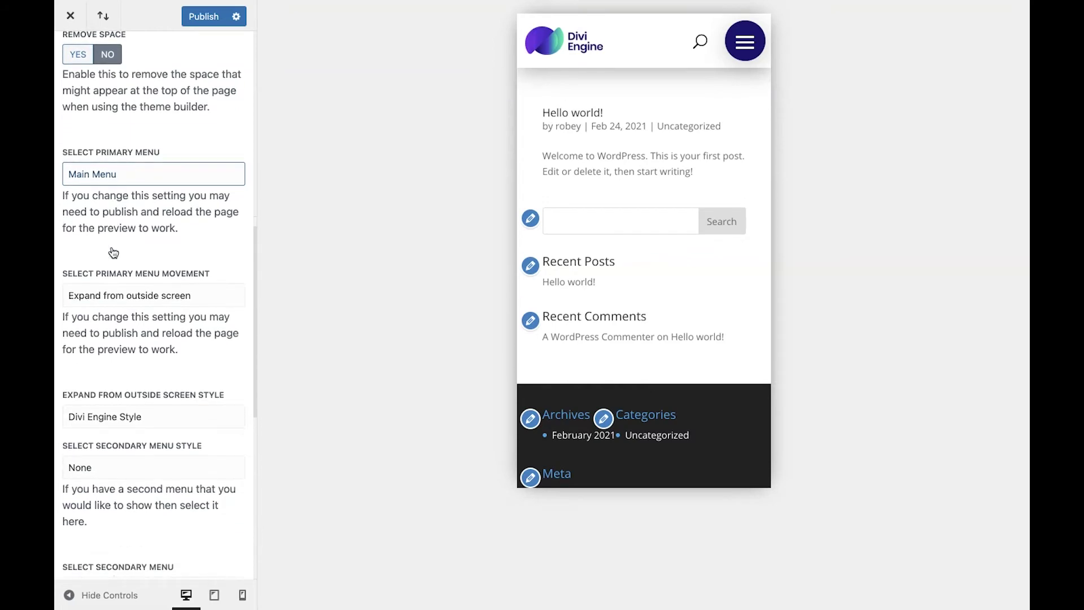
scroll(114, 252, down, 2)
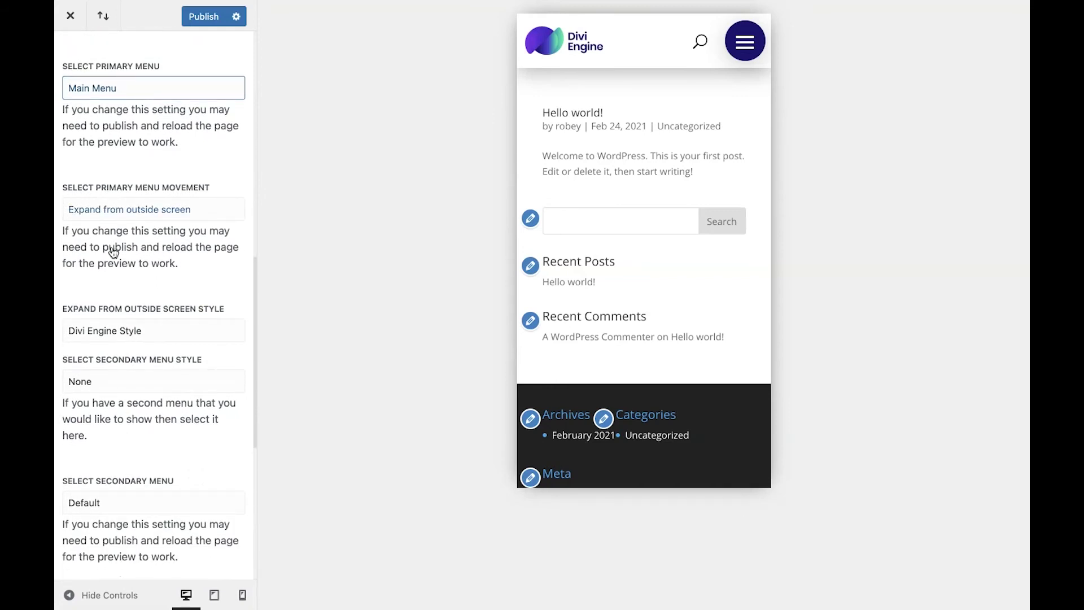
click(122, 213)
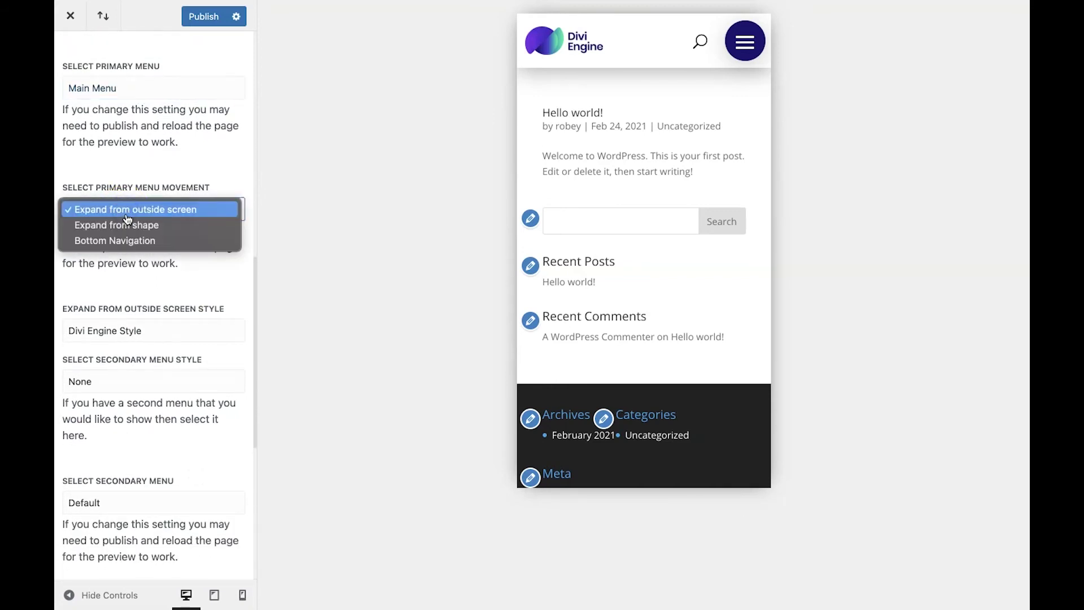
click(126, 210)
click(103, 333)
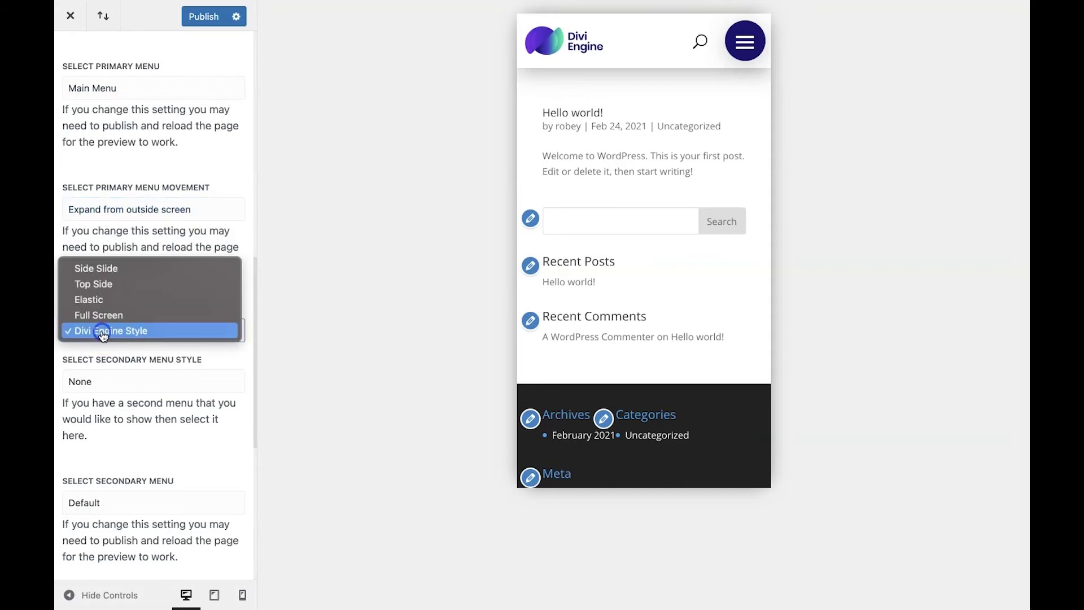
click(104, 332)
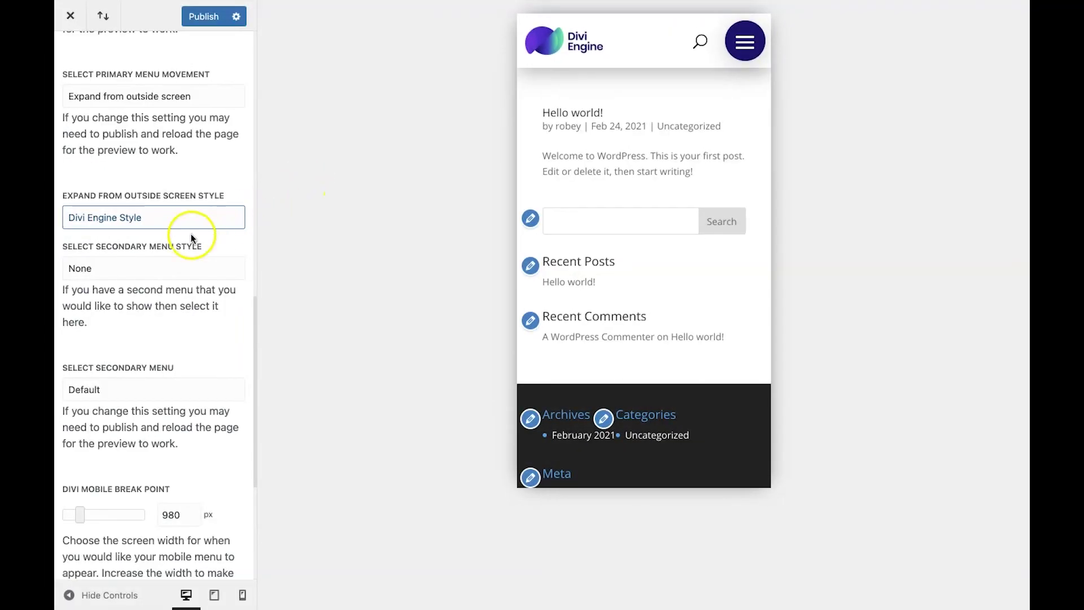
Set the secondary menu style to Bottom Navigation and the secondary menu to Bottom Menu
click(128, 261)
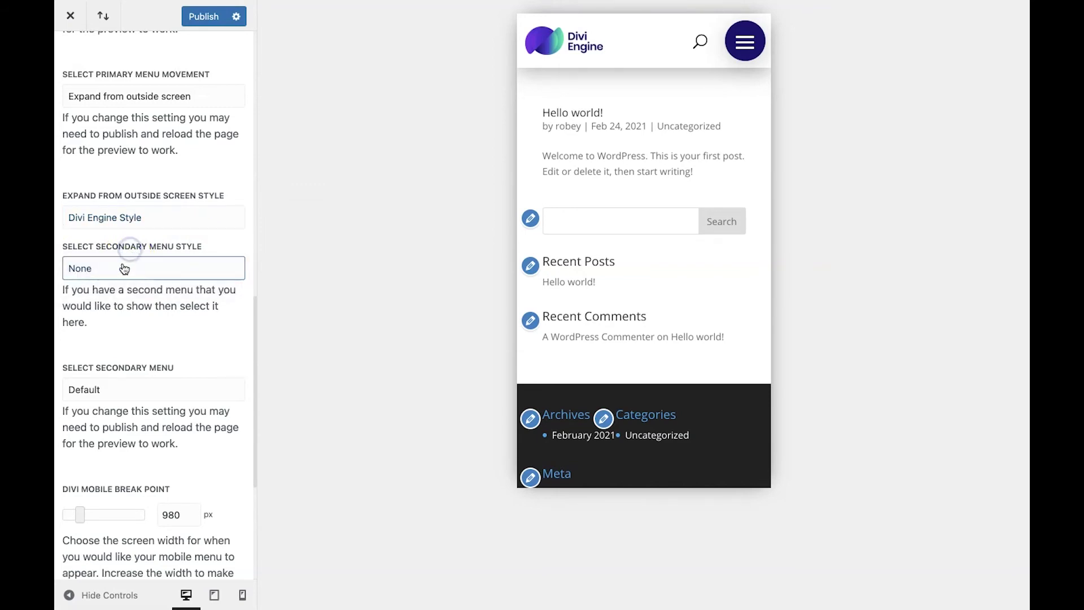
click(126, 266)
click(122, 284)
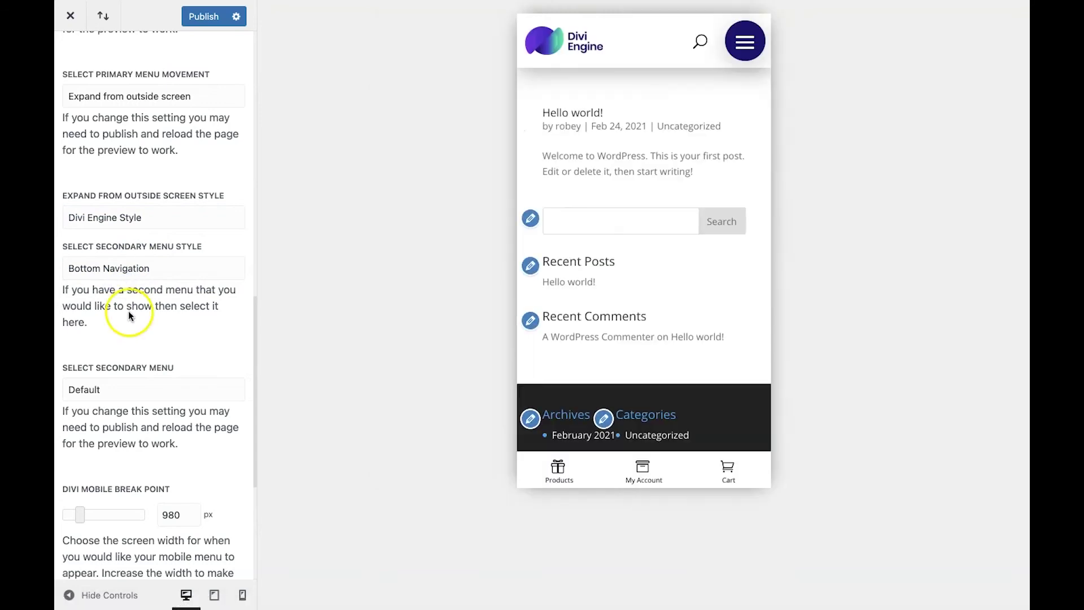
scroll(127, 311, down, 1)
click(116, 359)
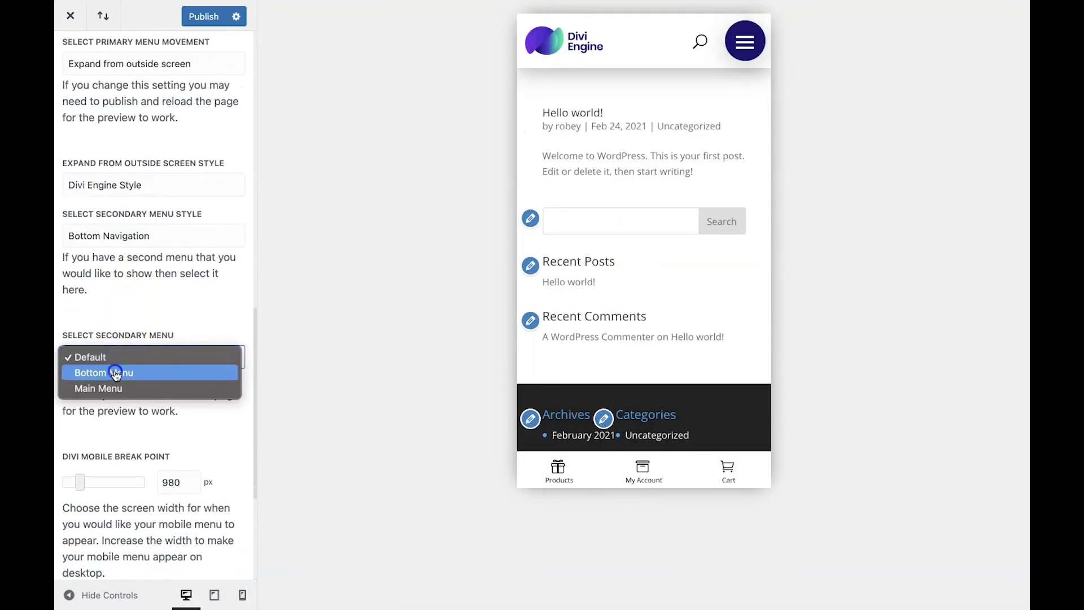
click(116, 374)
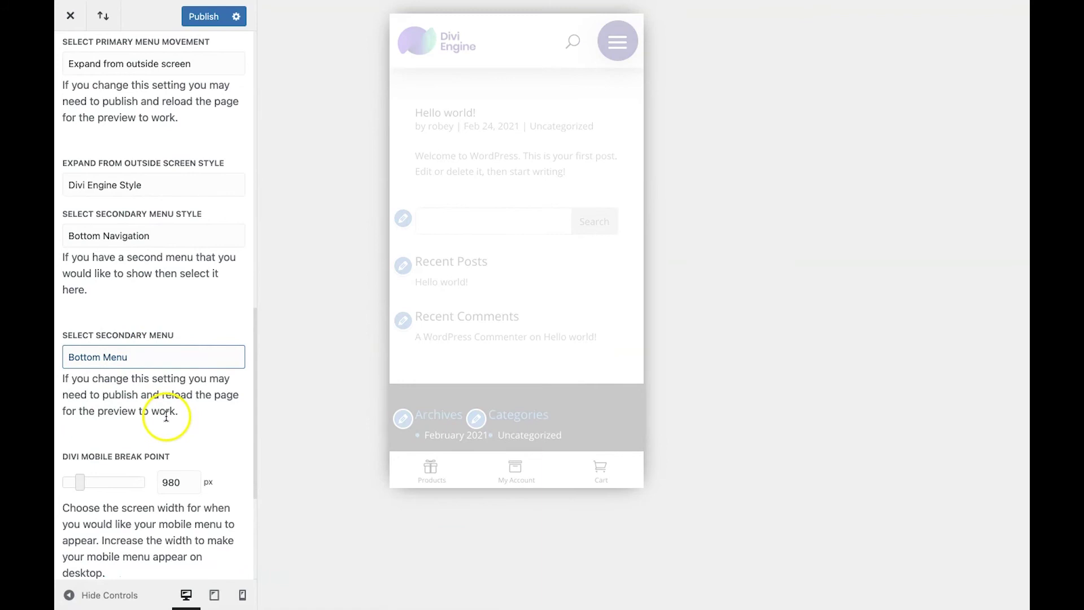
Publish the Divi Mobile Customizer changes
scroll(163, 445, down, 4)
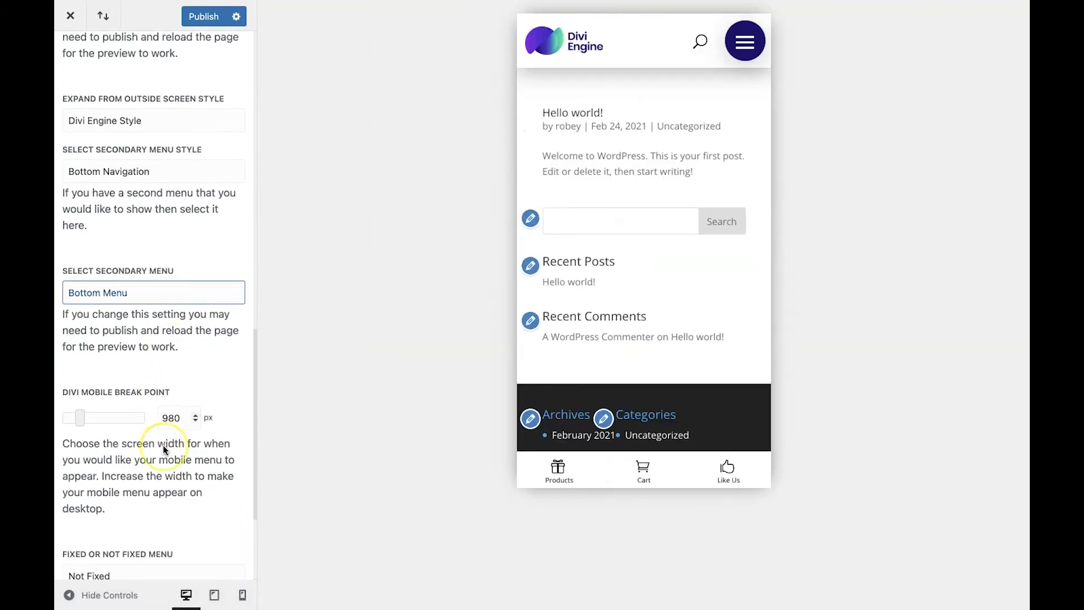
scroll(162, 445, down, 3)
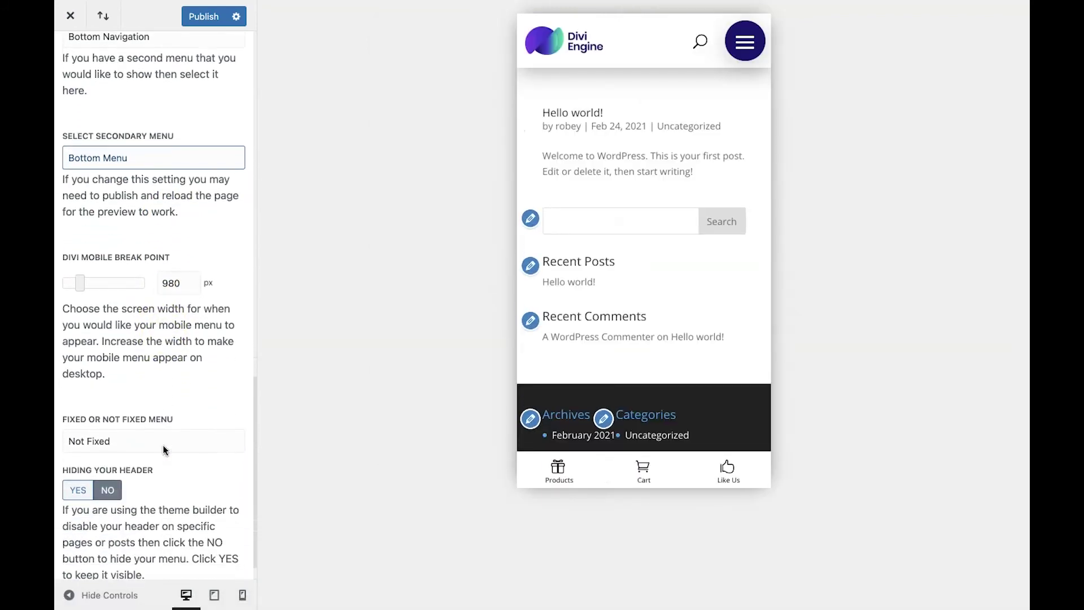
scroll(163, 445, up, 15)
scroll(163, 445, up, 8)
click(195, 17)
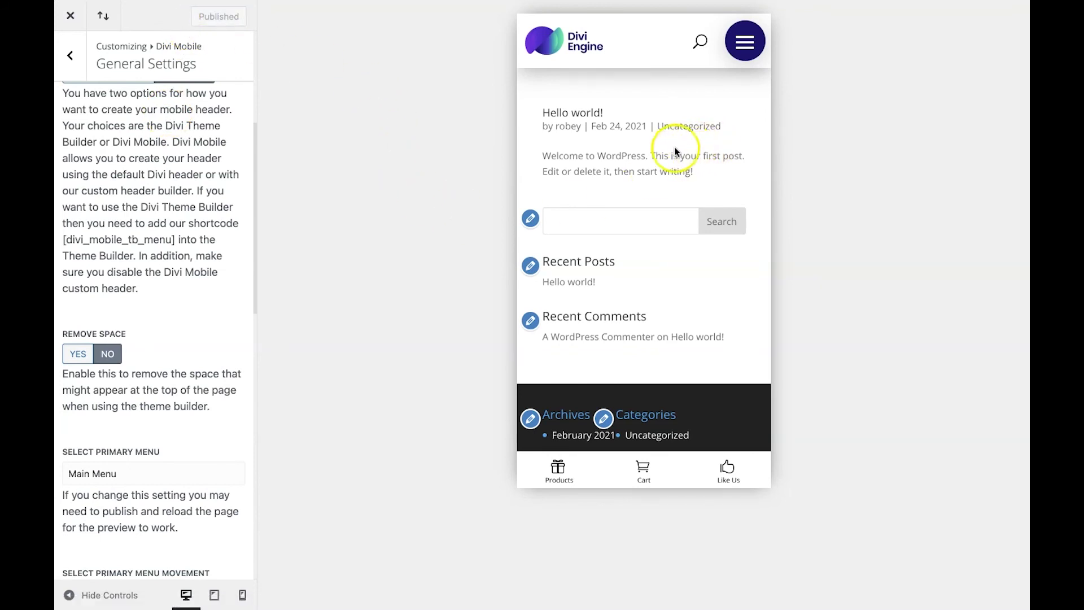
click(748, 45)
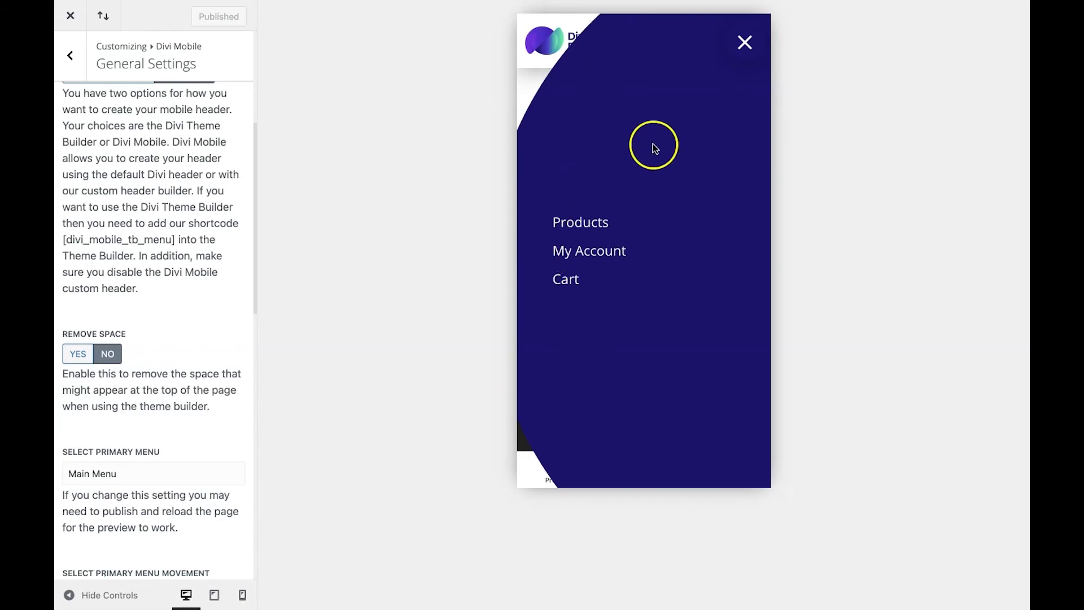
click(746, 43)
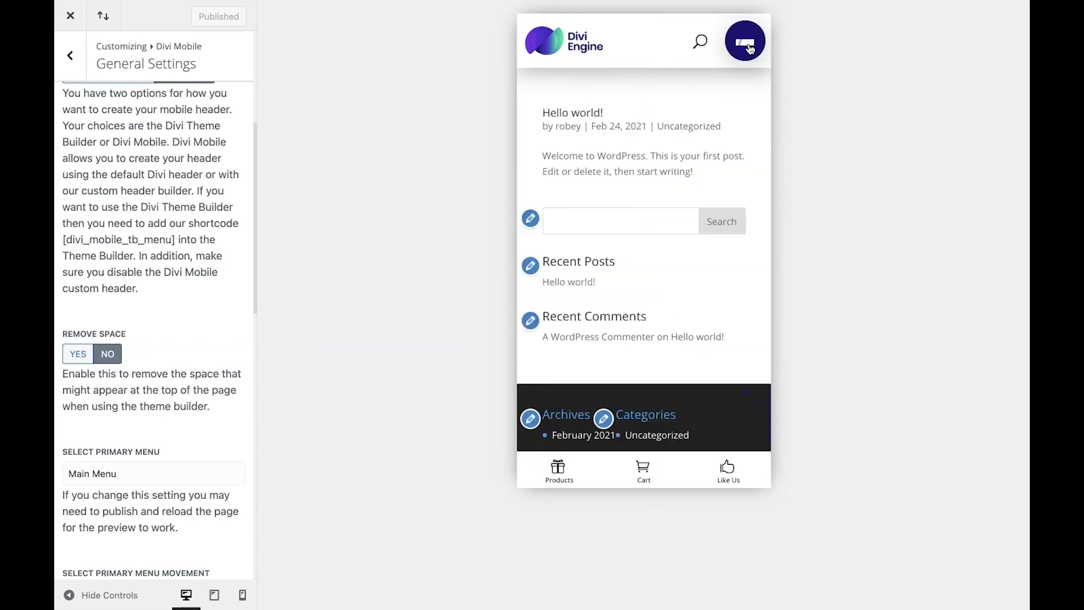
click(749, 48)
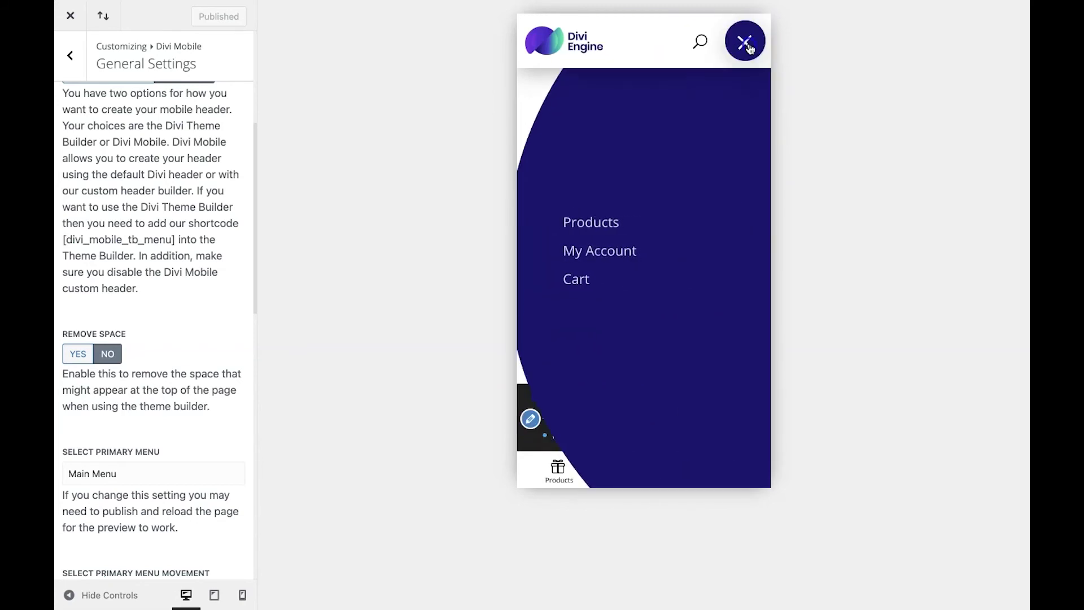
click(749, 48)
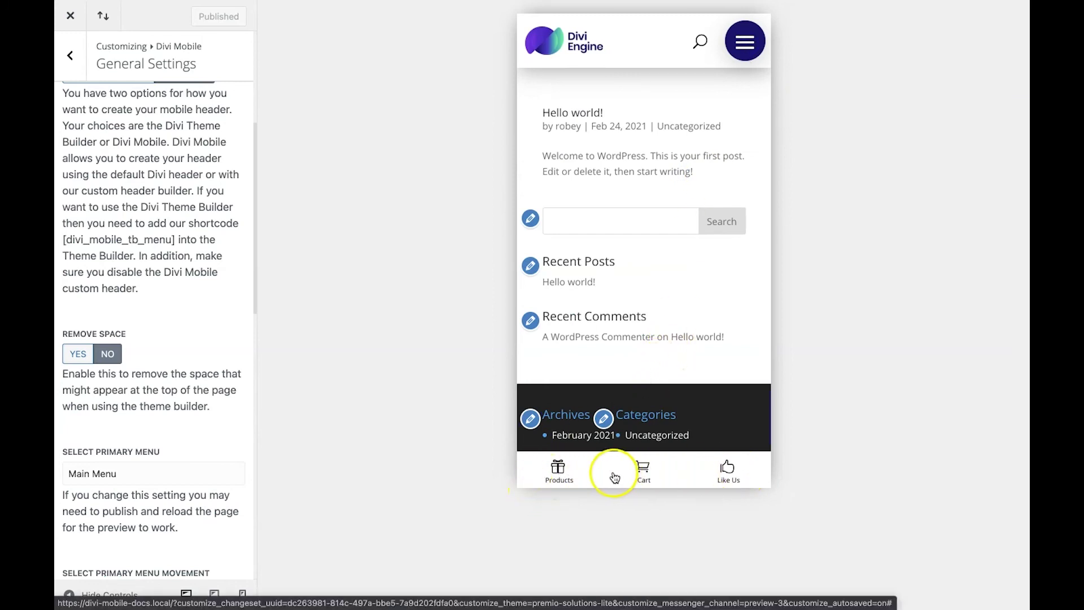
scroll(637, 358, down, 3)
scroll(638, 355, up, 4)
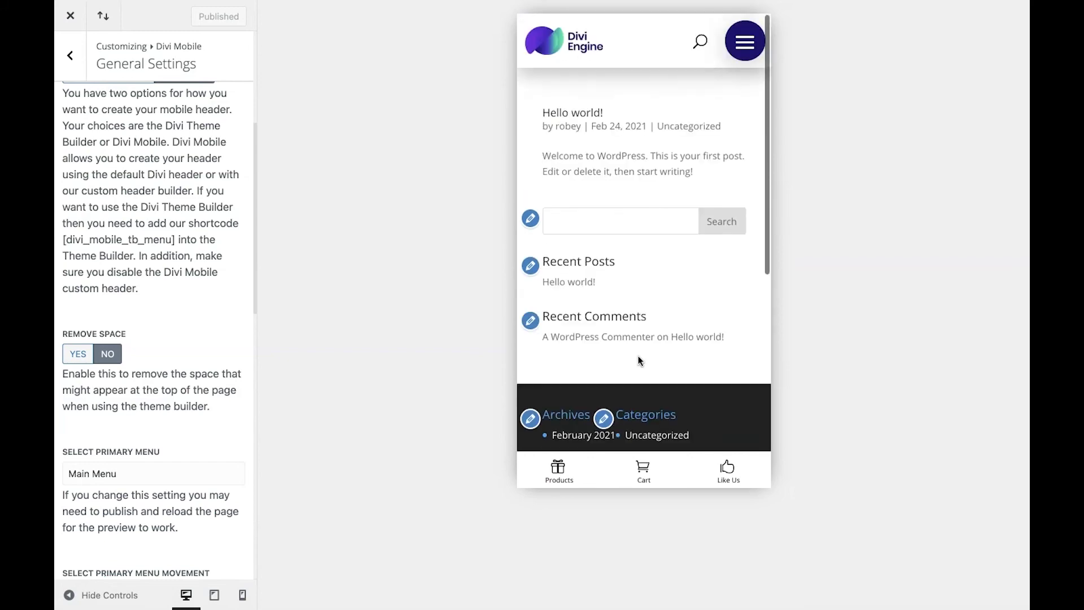